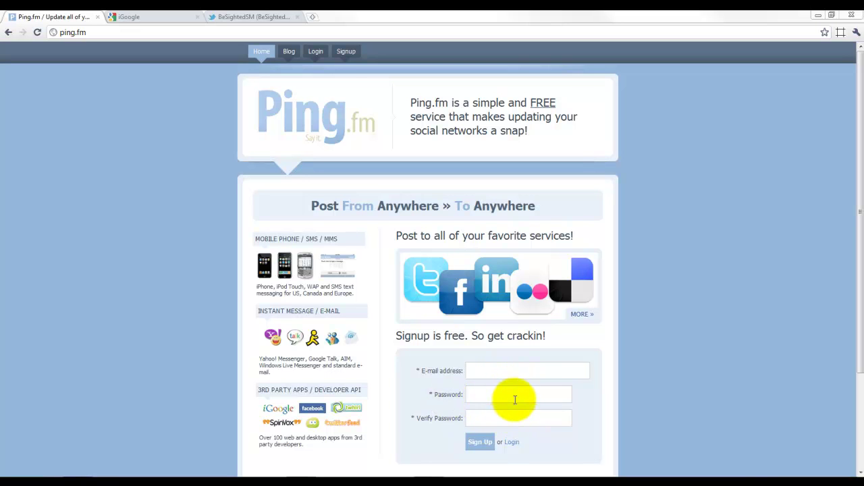
Log in to Ping.fm with the saved account credentials
click(310, 44)
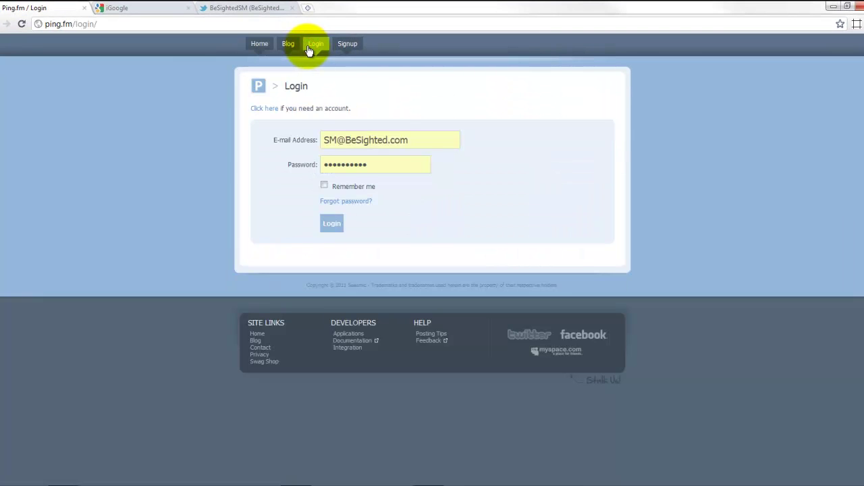
click(327, 223)
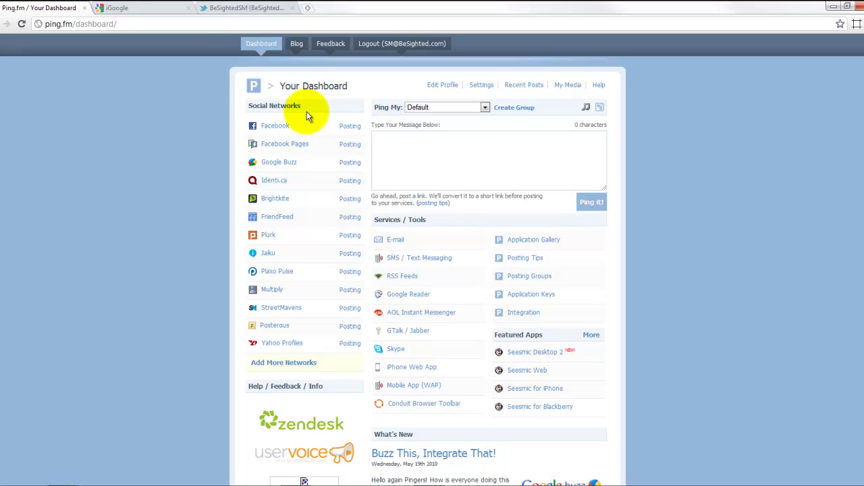
Add Twitter as a social network, allow Ping.fm access to the BeSightedSM account, and return to the dashboard
click(275, 368)
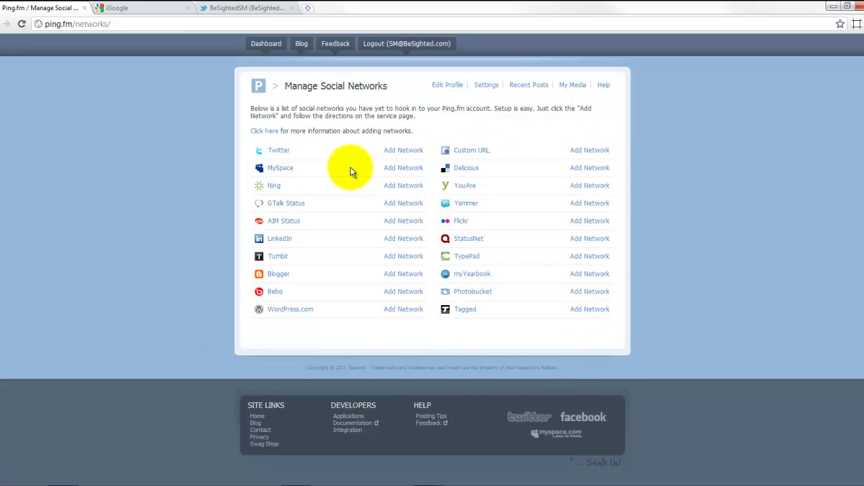
click(385, 153)
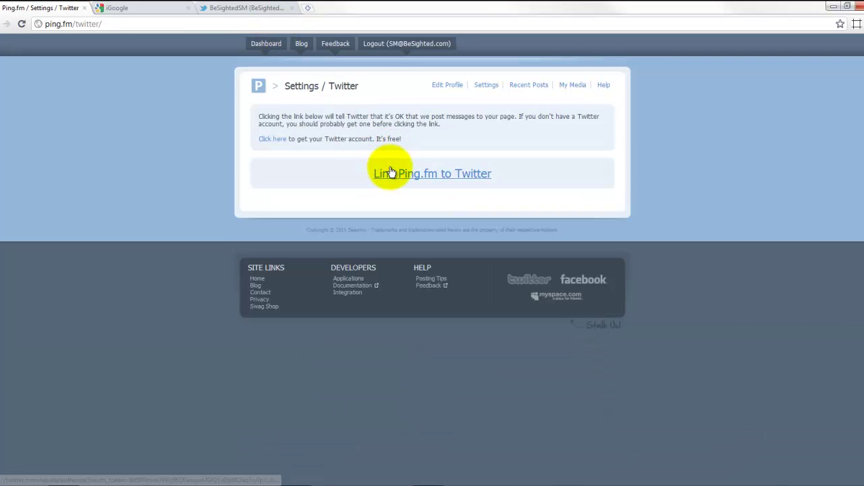
click(390, 173)
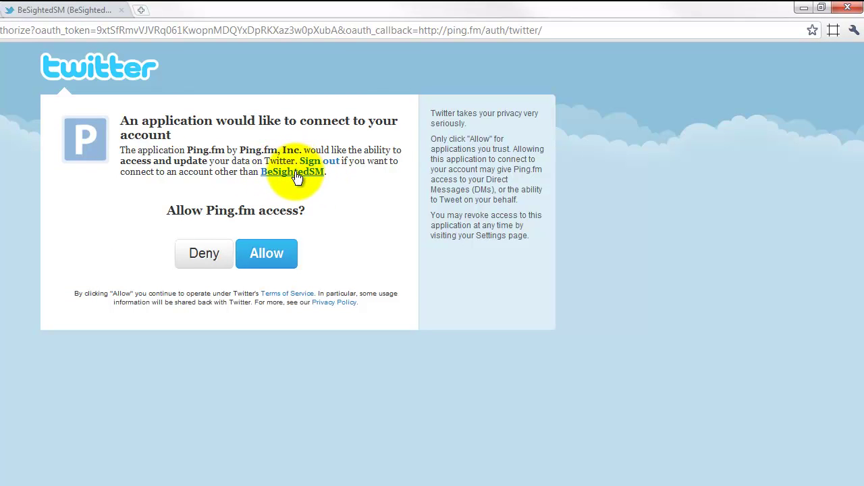
click(268, 254)
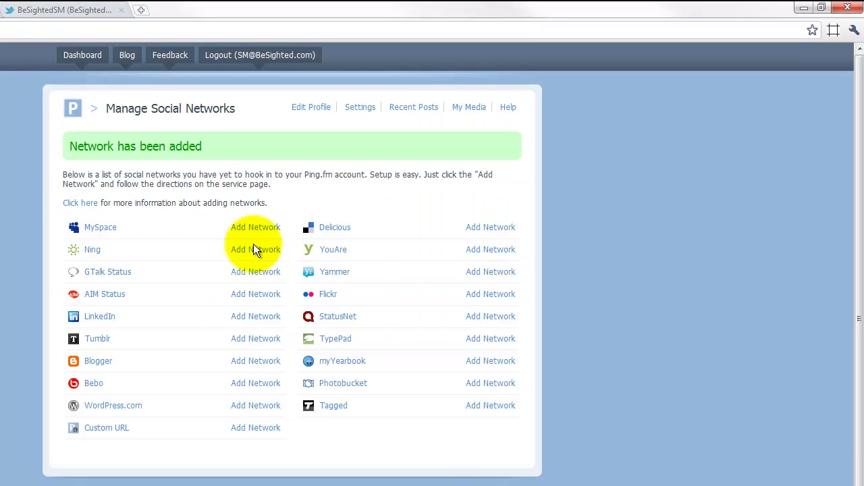
click(78, 59)
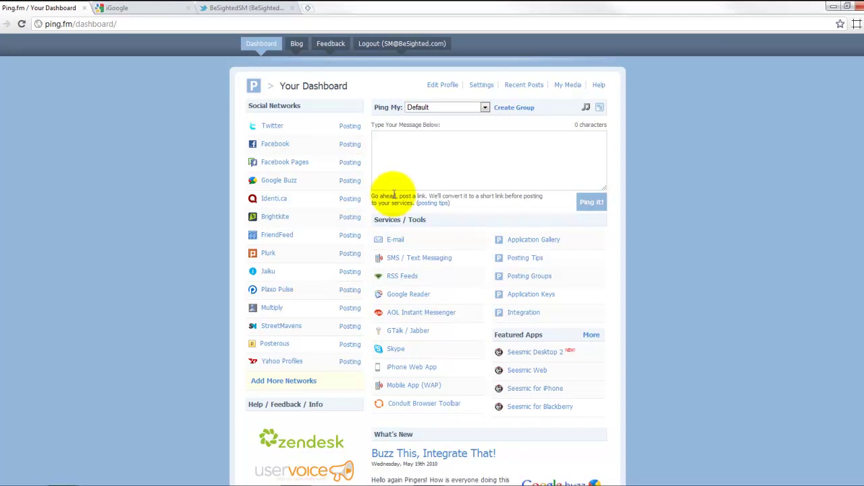
Review the posting settings of the Multiply network, then return to the dashboard
click(403, 174)
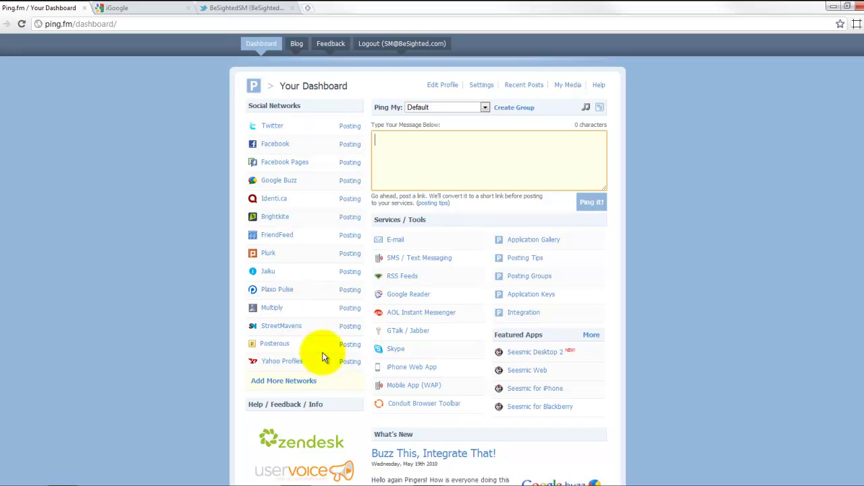
click(350, 308)
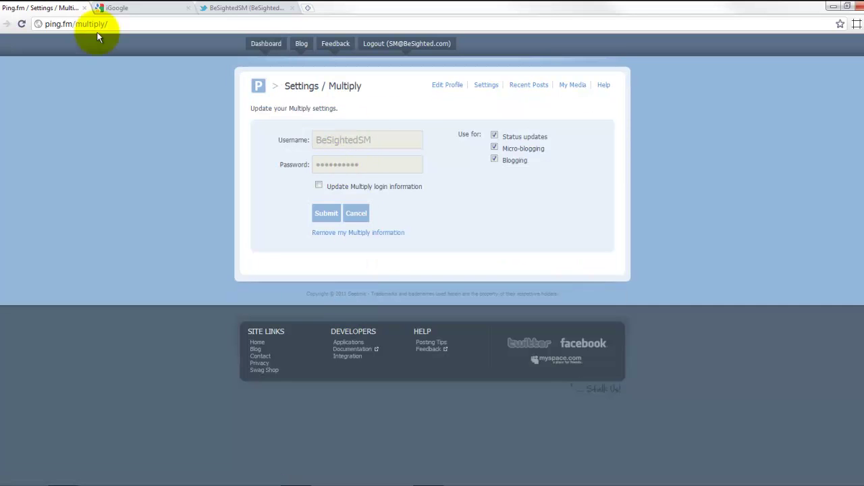
click(267, 44)
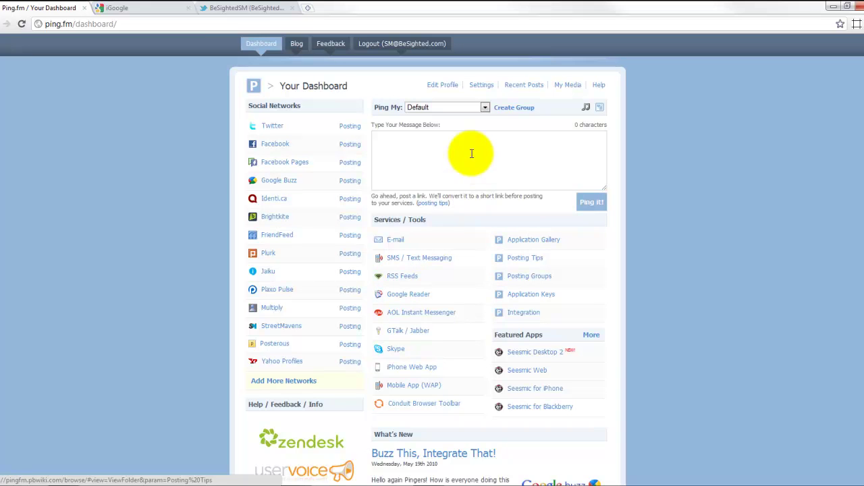
Review which message types are posted to Twitter in the service settings, and leave without changing them
click(479, 86)
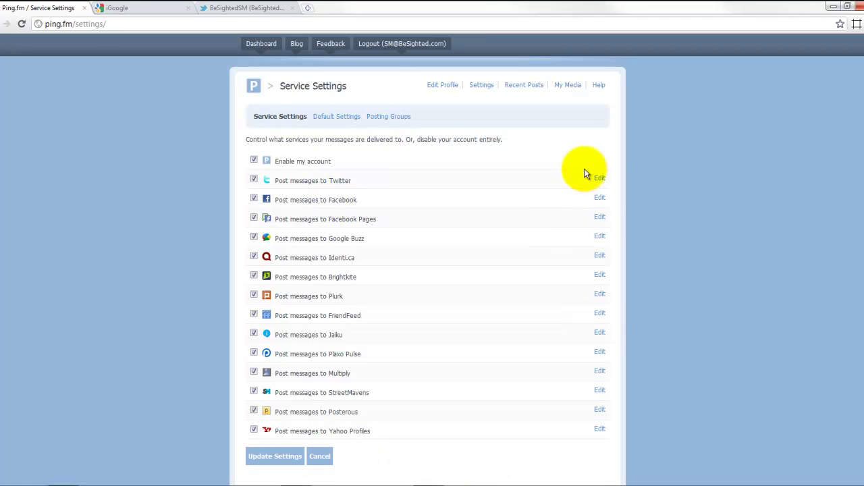
click(598, 178)
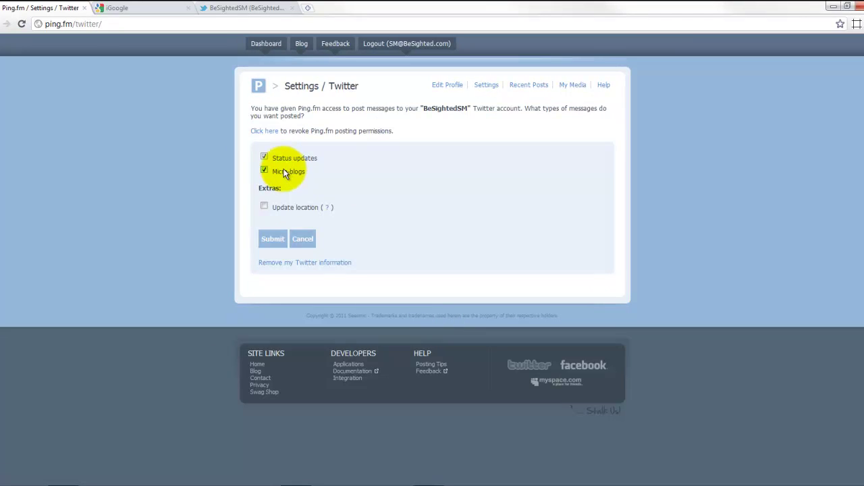
click(305, 239)
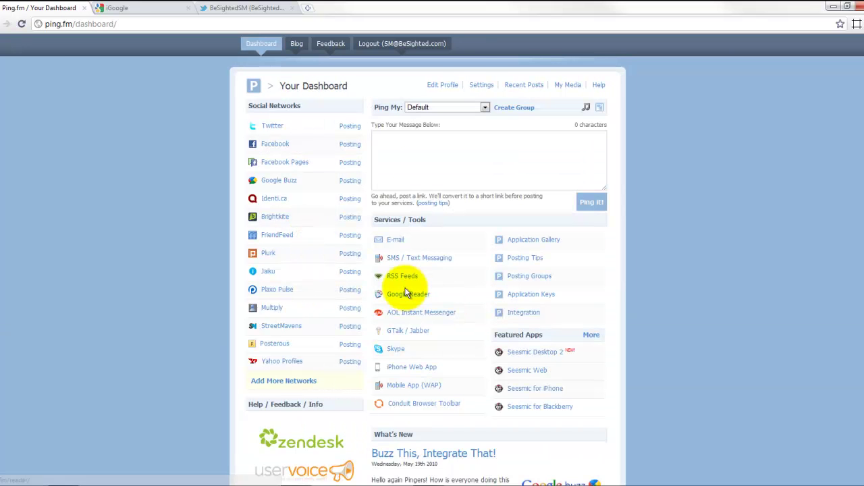
Look through the service settings, default settings and posting groups pages
click(476, 85)
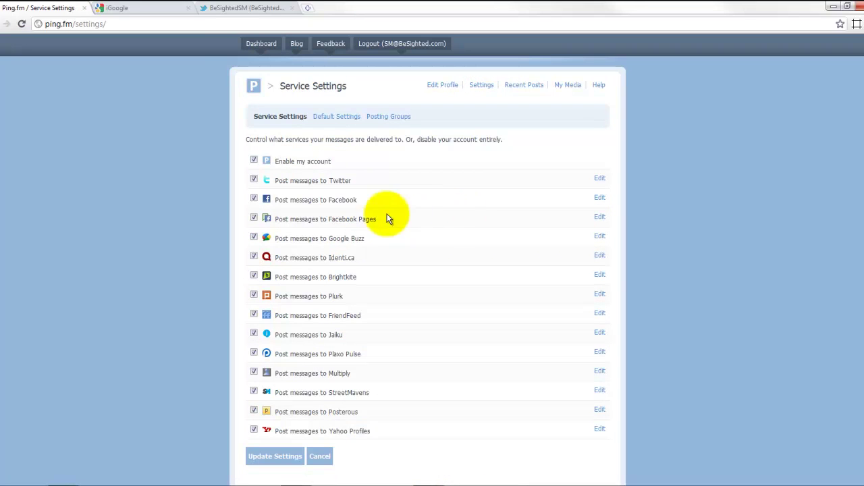
click(328, 120)
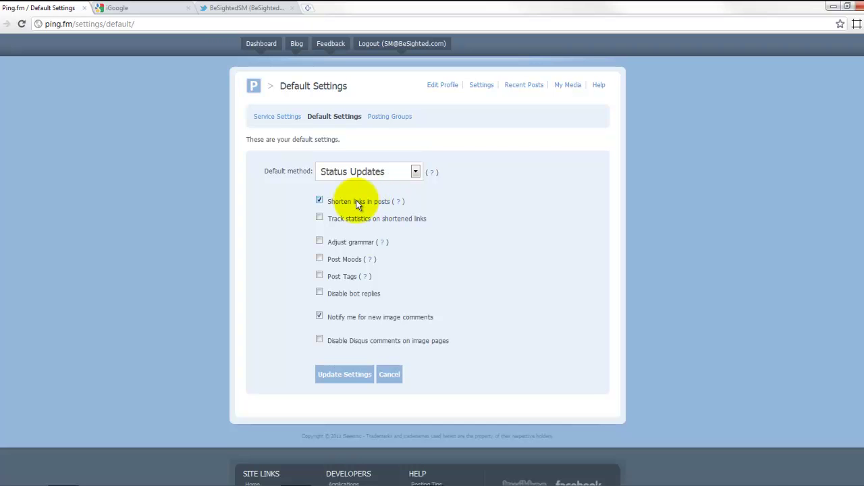
click(390, 119)
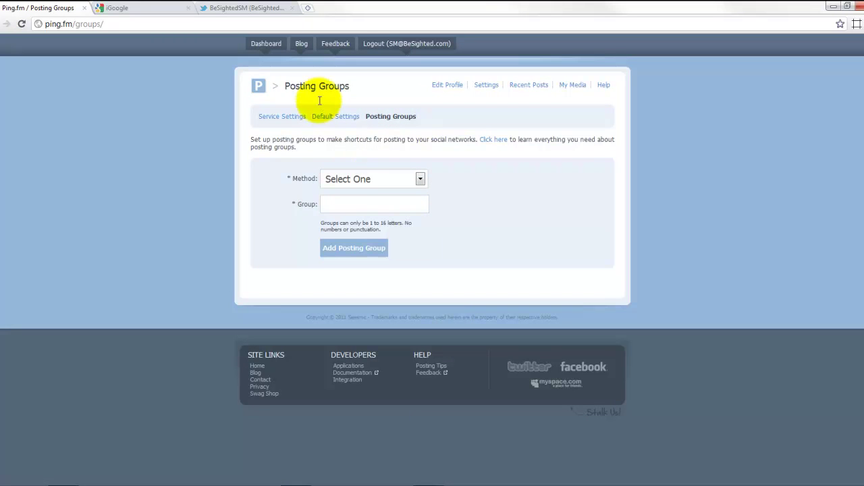
Return to the dashboard and view the available posting destinations, leaving the message set to Default
click(265, 44)
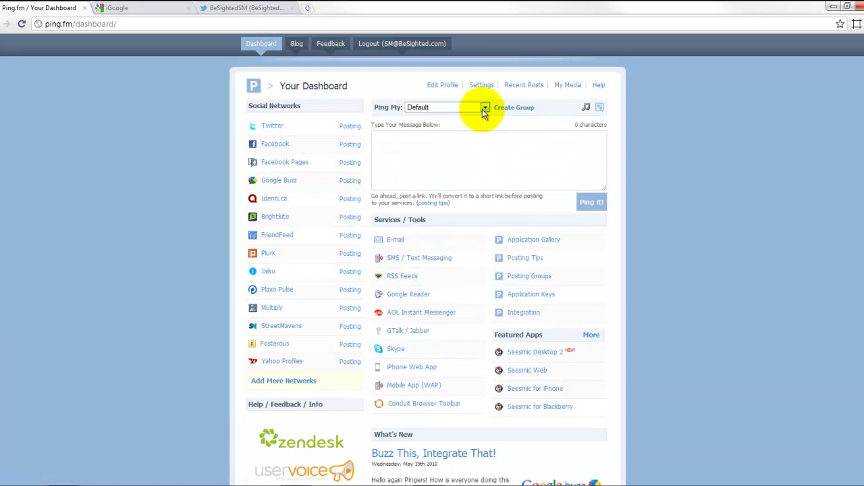
click(452, 109)
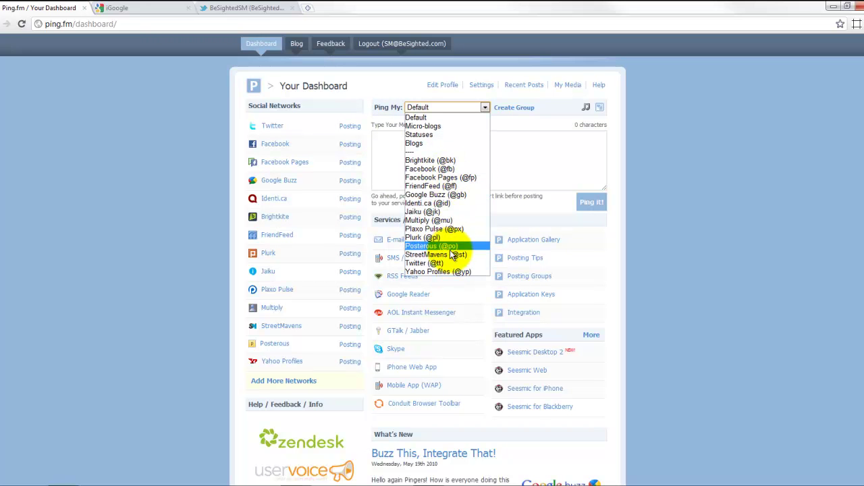
click(520, 170)
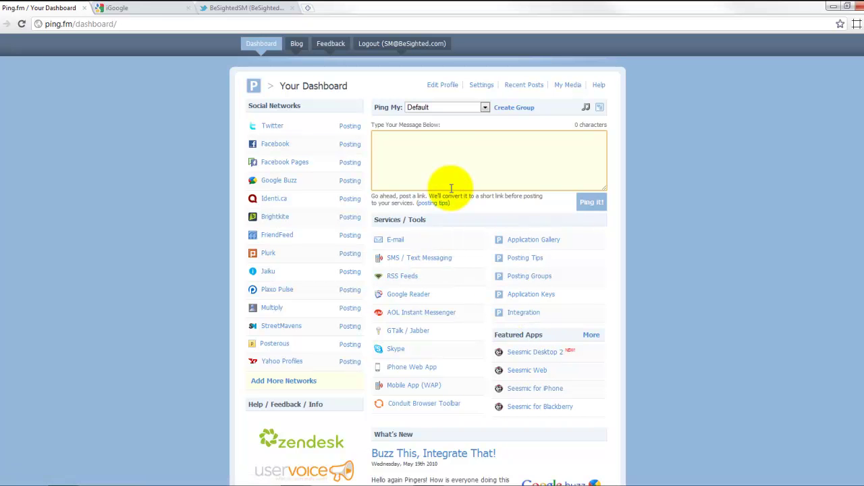
Look at the Ping.fm gadget on the iGoogle page, then switch back to the Ping.fm dashboard
click(147, 8)
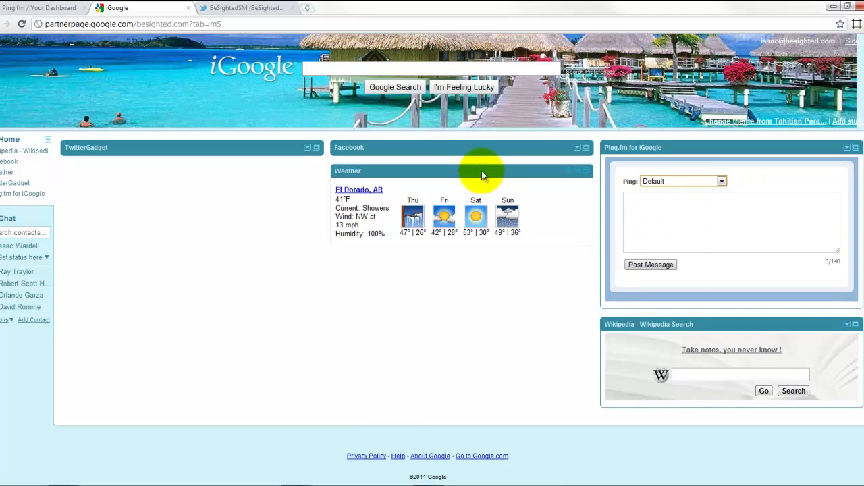
click(652, 205)
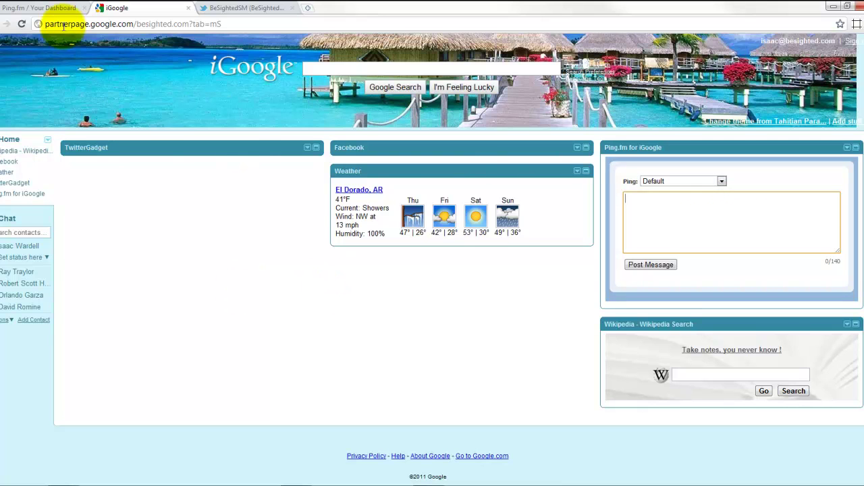
click(53, 9)
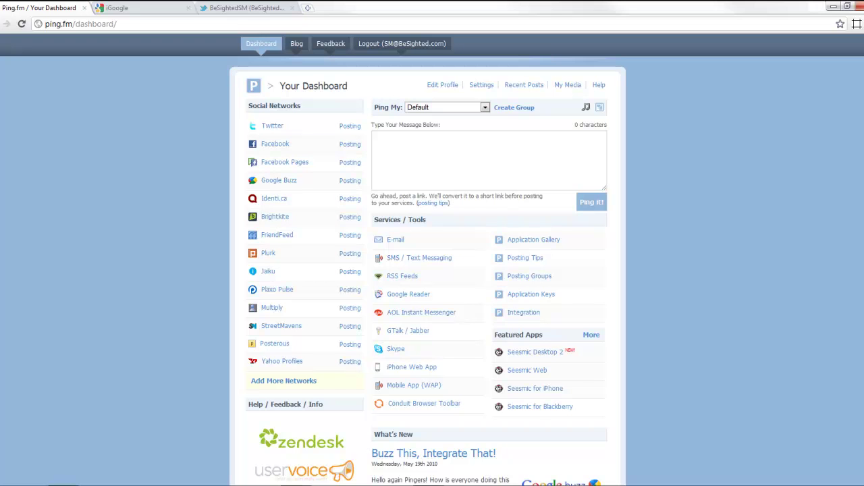
click(547, 141)
text(Did you know that Be Sighted Social Marketing has a blog? - http://BeSightedSocialMarketingBlog.com)
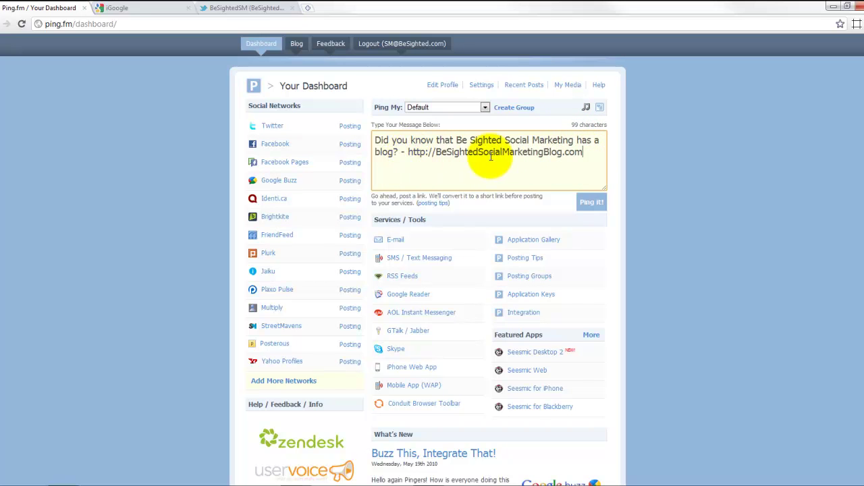
click(592, 204)
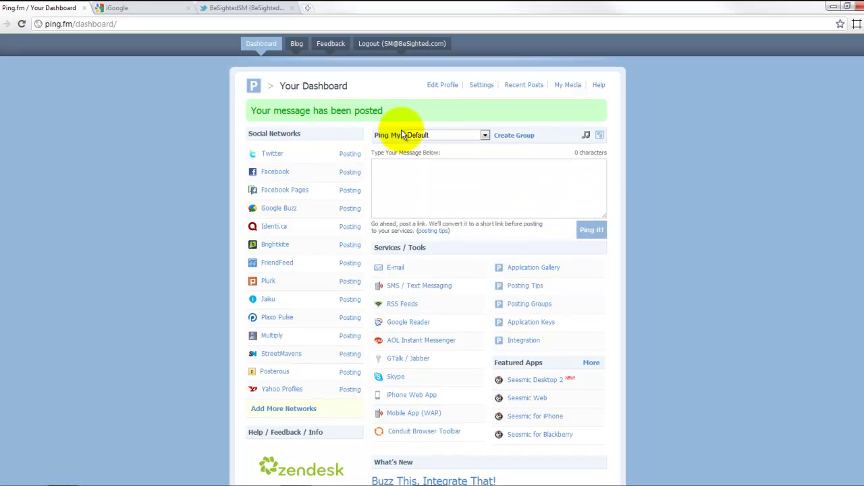
Switch to the BeSightedSM Twitter profile, refresh it, and open the blog link from the new tweet
click(219, 8)
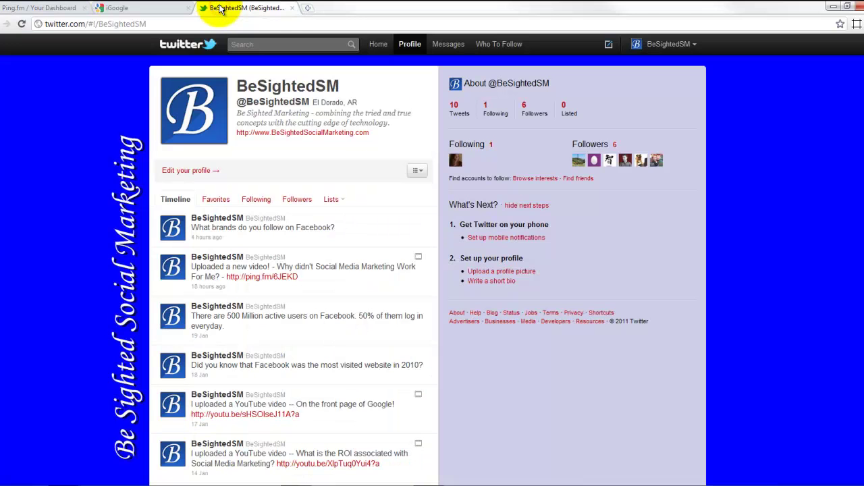
click(23, 25)
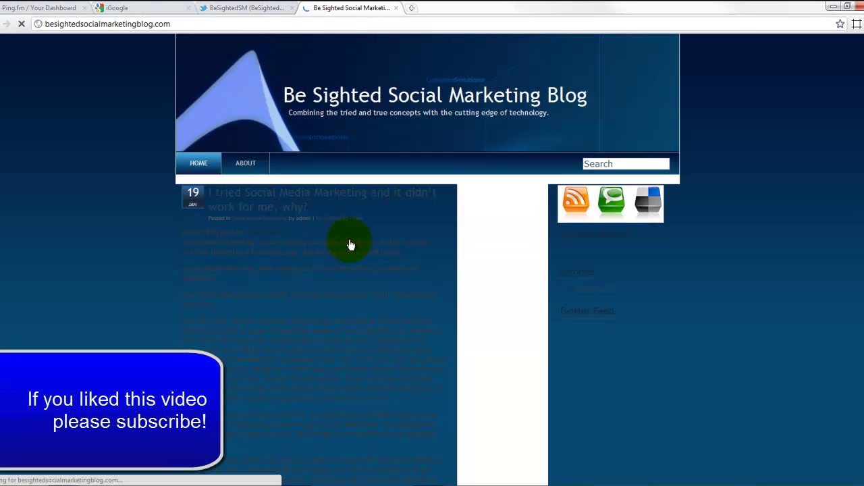
Look over the Be Sighted Social Marketing Blog page and its Twitter feed, then return to the Ping.fm dashboard
scroll(440, 169, down, 6)
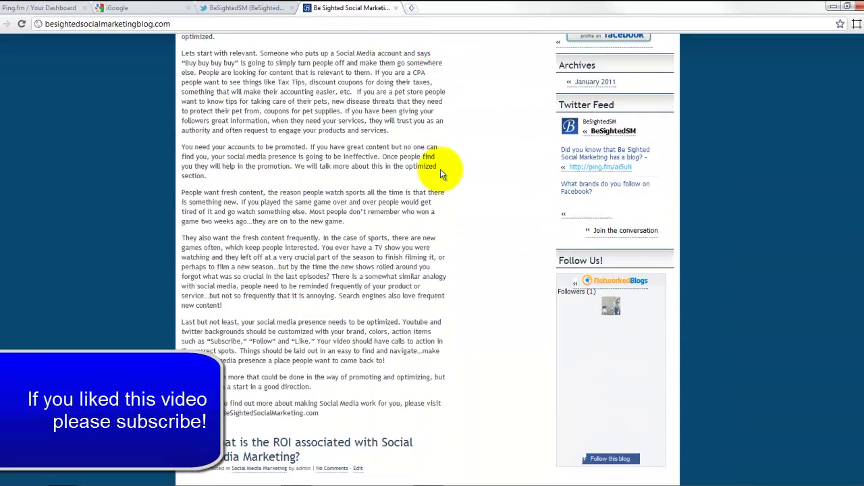
scroll(441, 169, up, 7)
click(15, 8)
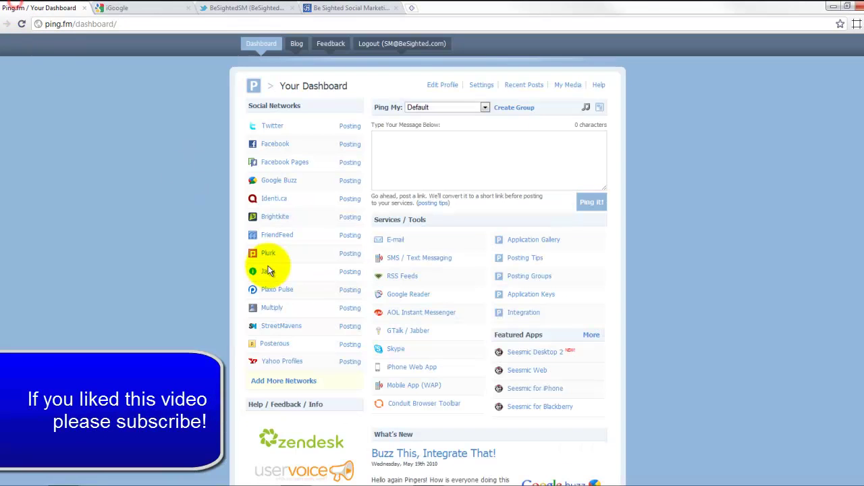